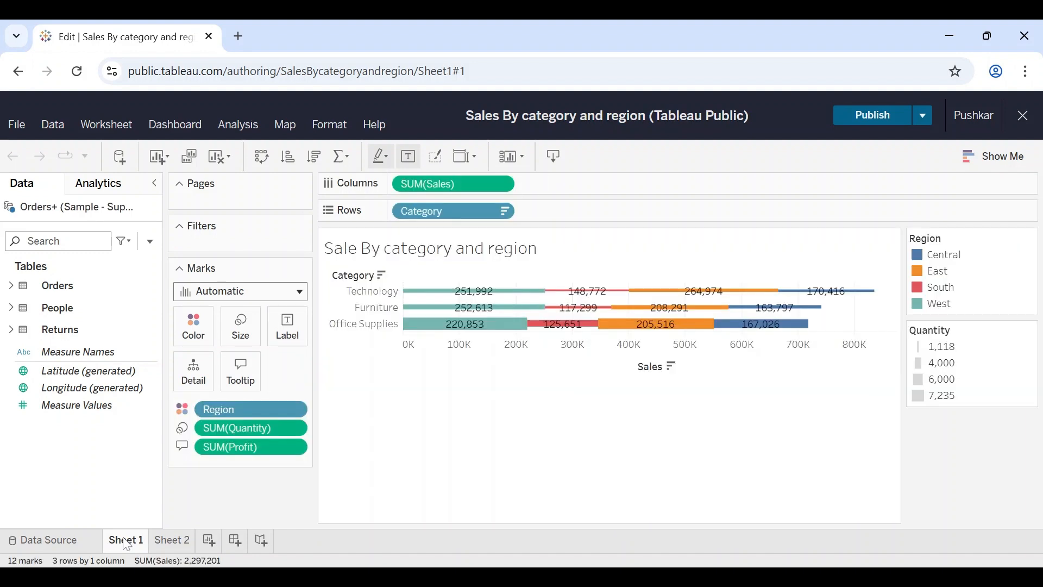
Step: Open Sheet 2 and expand the Orders, People and Returns tables to show their fields
{"action": "left_click", "coordinate": [186, 541]}
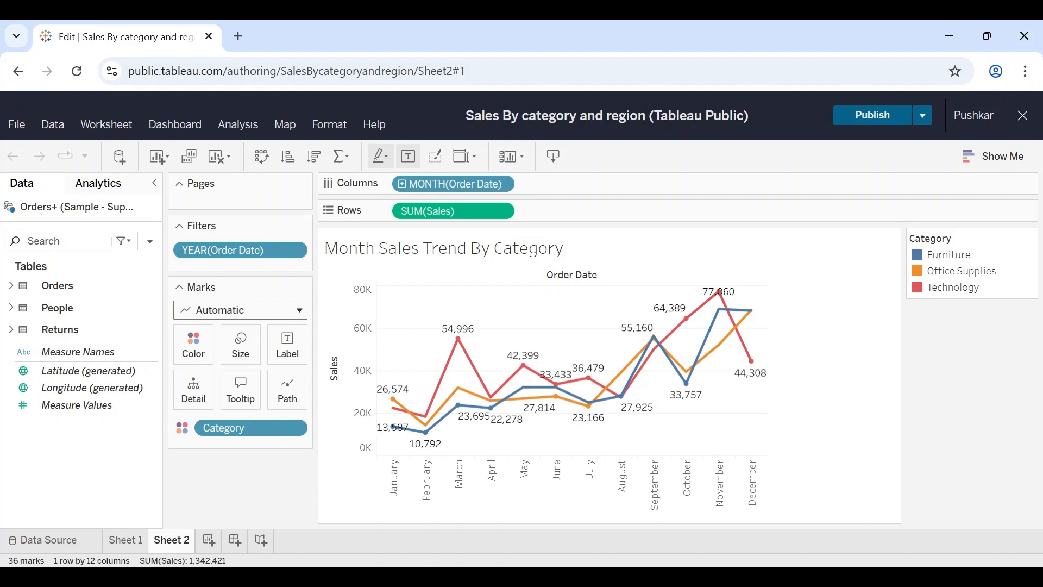
{"action": "left_click", "coordinate": [11, 286]}
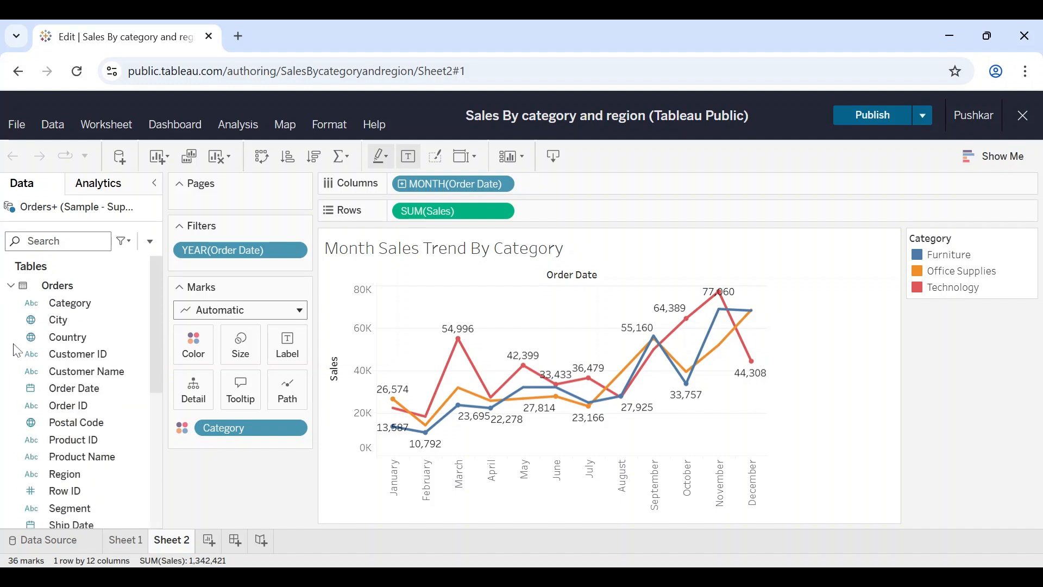
{"action": "scroll", "coordinate": [17, 354], "scroll_direction": "down", "scroll_amount": 5}
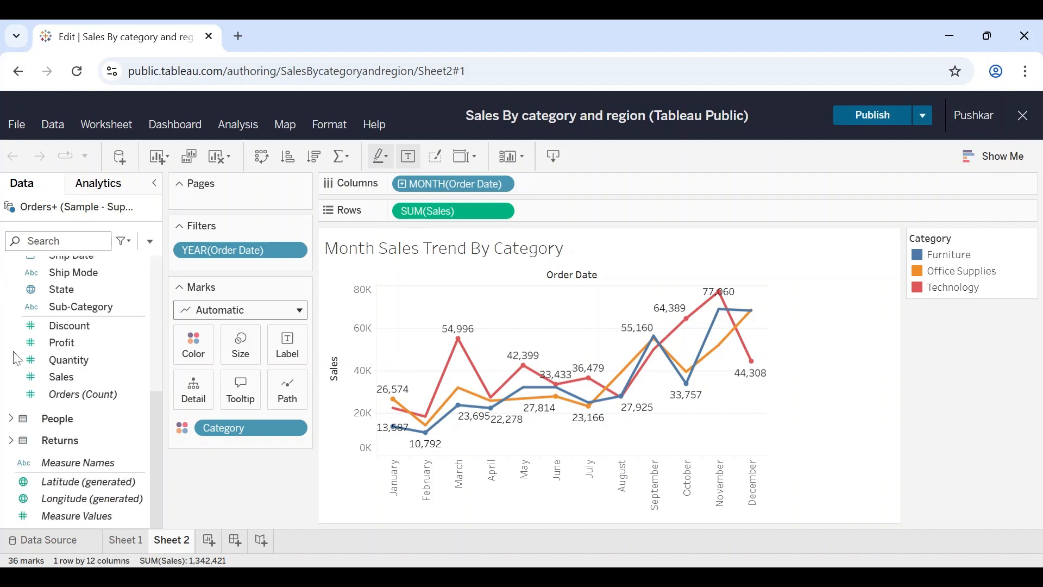
{"action": "left_click", "coordinate": [12, 419]}
{"action": "scroll", "coordinate": [19, 435], "scroll_direction": "down", "scroll_amount": 2}
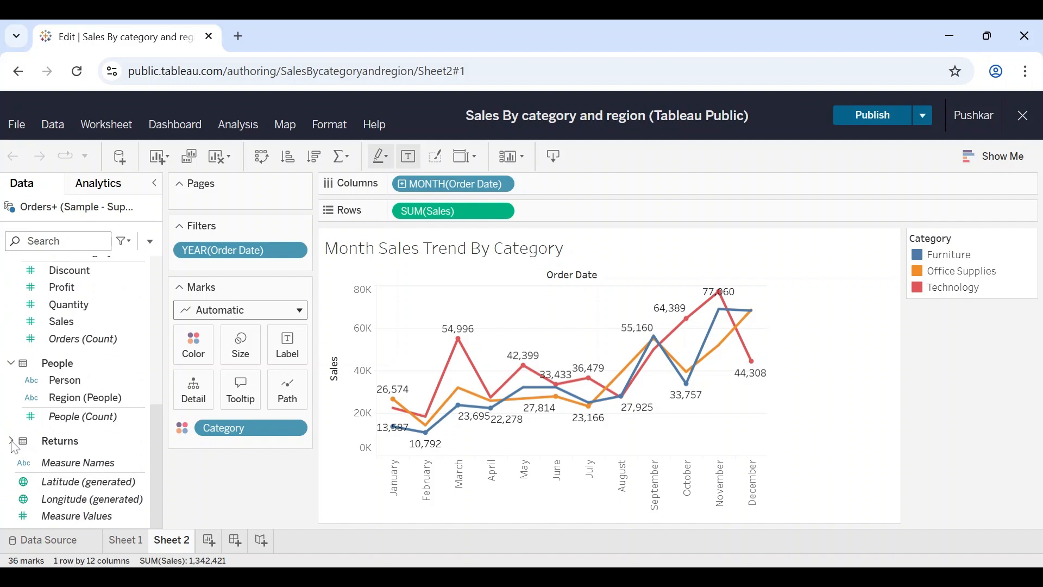
{"action": "left_click", "coordinate": [11, 440]}
{"action": "scroll", "coordinate": [93, 402], "scroll_direction": "up", "scroll_amount": 8}
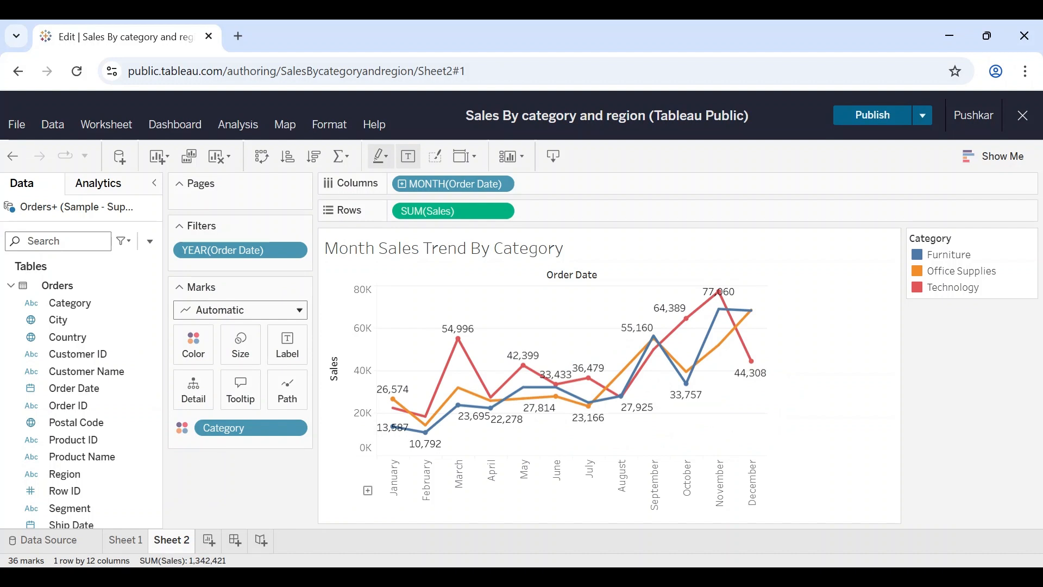
Step: Create a new worksheet and chart Sales by Category, with Category as columns and Sales as rows
{"action": "left_click", "coordinate": [210, 538]}
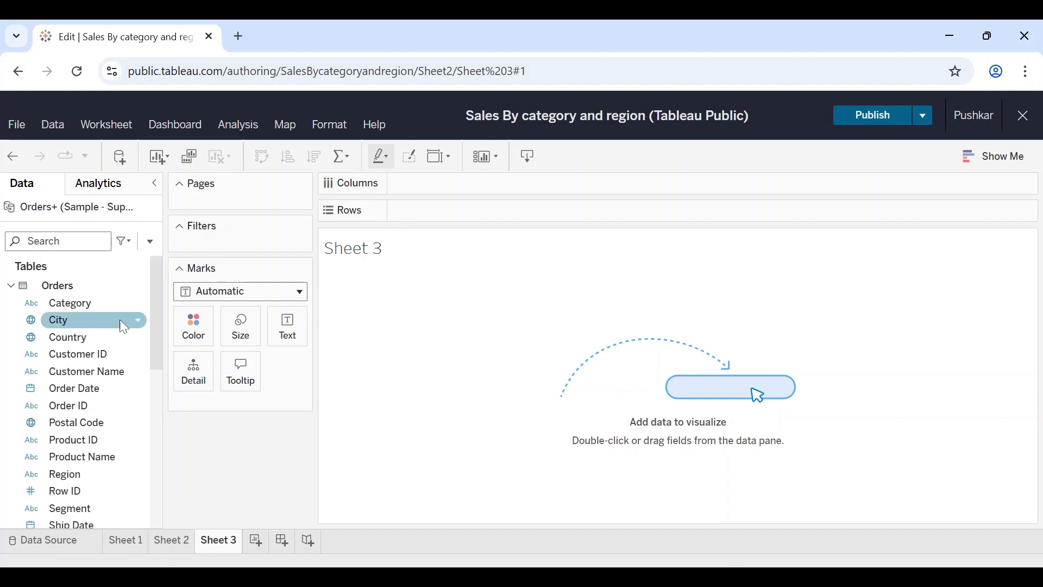
{"action": "left_click", "coordinate": [90, 304]}
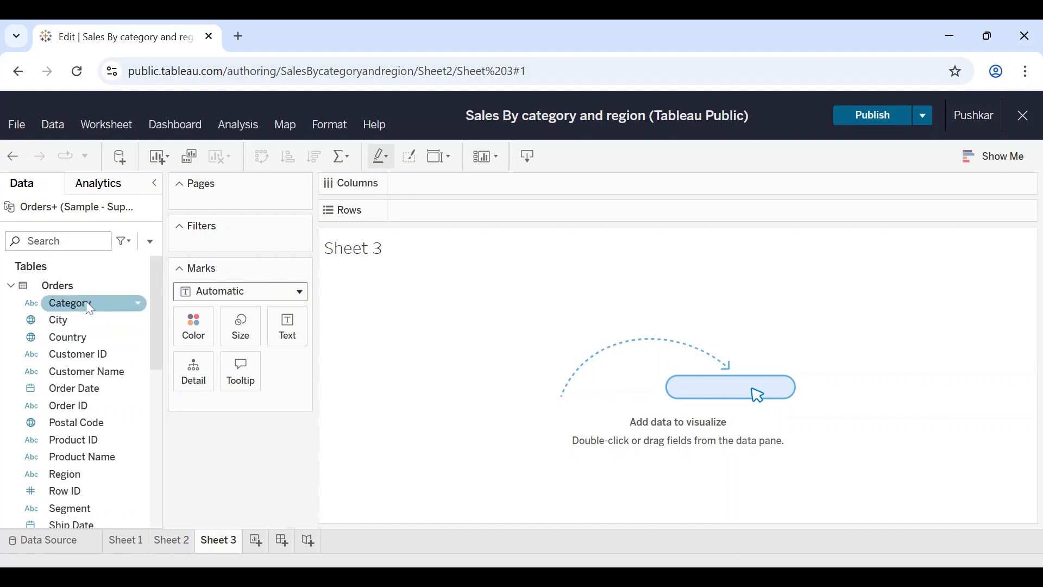
{"action": "left_click_drag", "start_coordinate": [90, 308], "coordinate": [458, 189]}
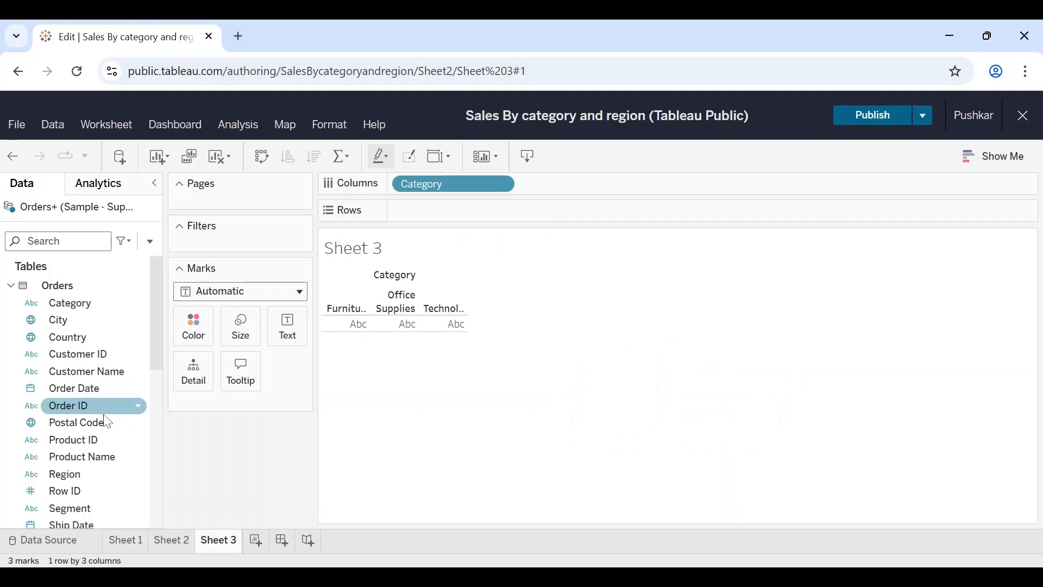
{"action": "scroll", "coordinate": [105, 421], "scroll_direction": "down", "scroll_amount": 4}
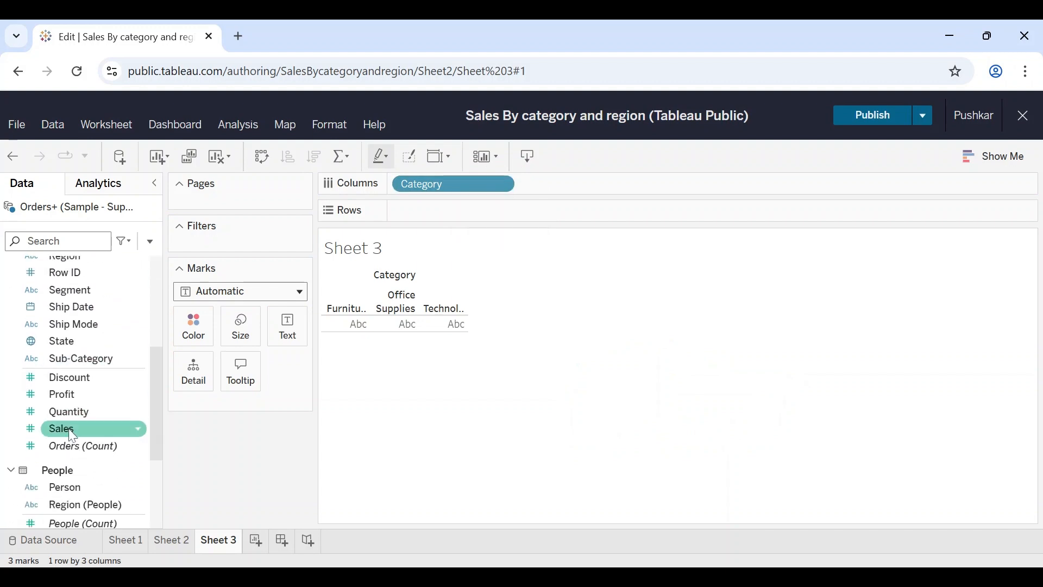
{"action": "left_click_drag", "start_coordinate": [73, 433], "coordinate": [481, 213]}
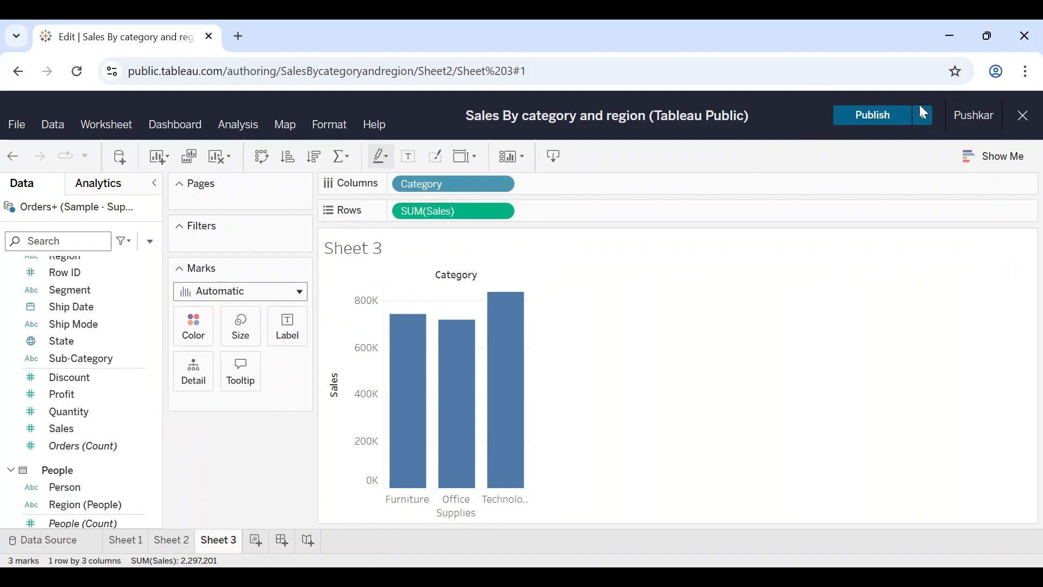
Step: Convert the Sales by Category bar chart into a pie chart using the chart-type suggestions
{"action": "left_click", "coordinate": [1009, 167]}
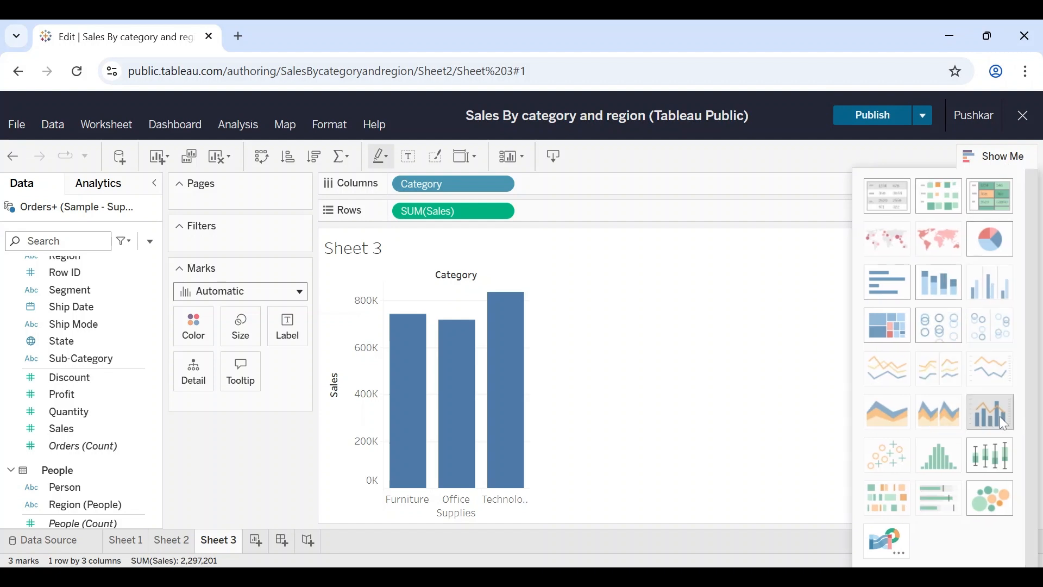
{"action": "left_click", "coordinate": [994, 227]}
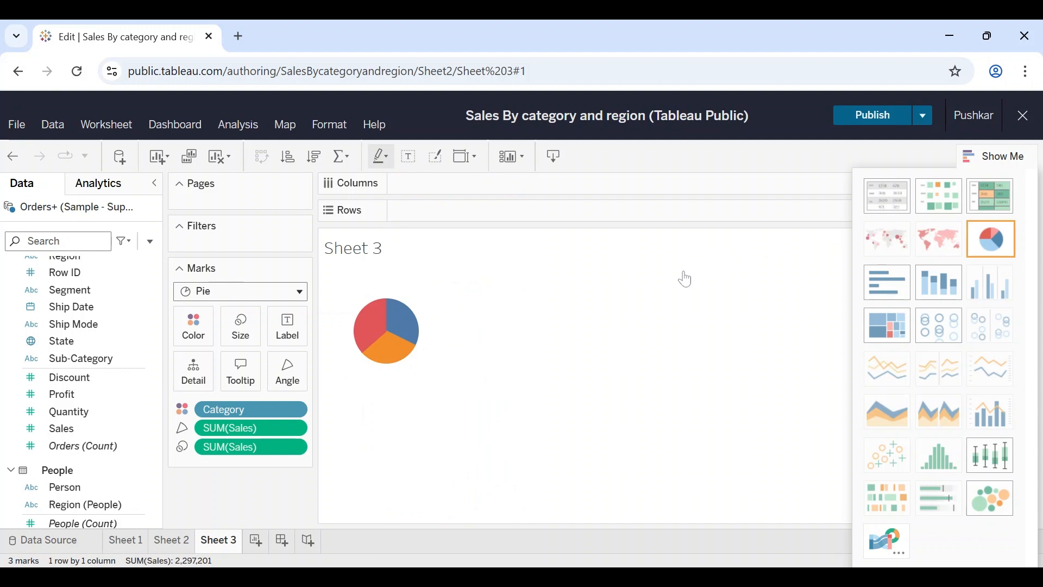
{"action": "left_click", "coordinate": [1002, 156]}
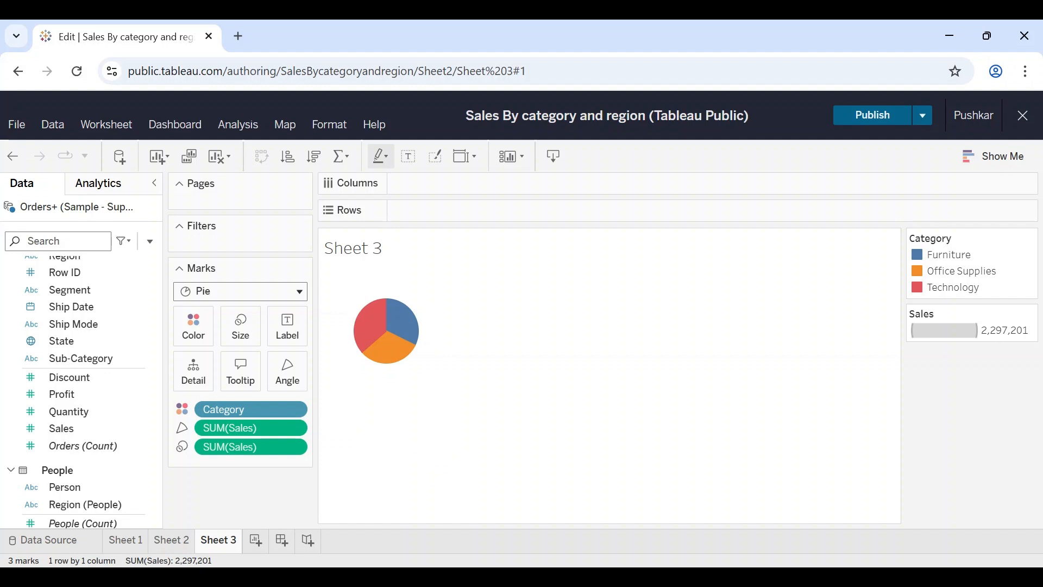
Step: Label the pie slices with their Sales values
{"action": "scroll", "coordinate": [90, 326], "scroll_direction": "up", "scroll_amount": 6}
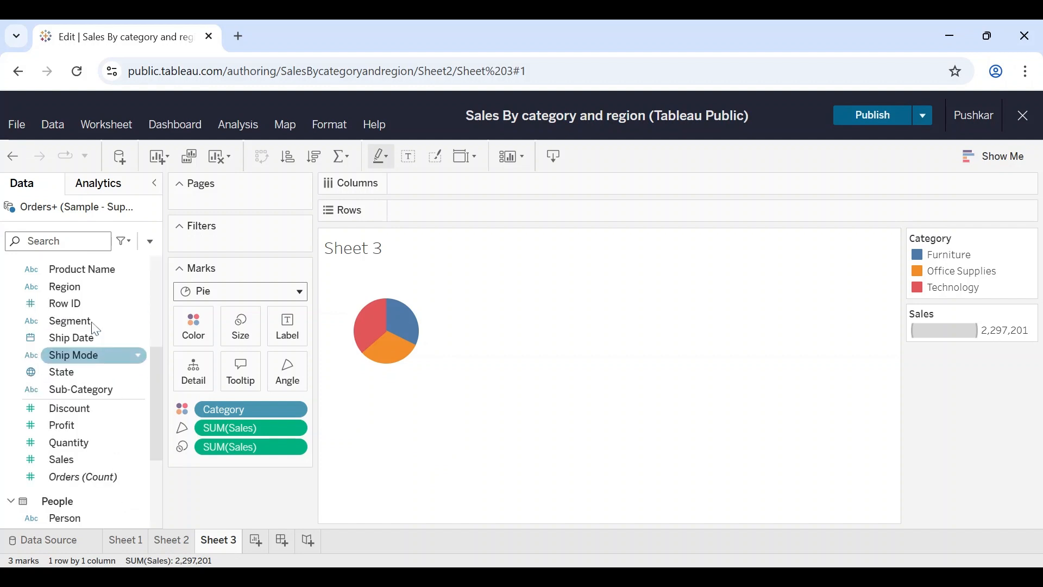
{"action": "left_click_drag", "start_coordinate": [83, 309], "coordinate": [291, 324]}
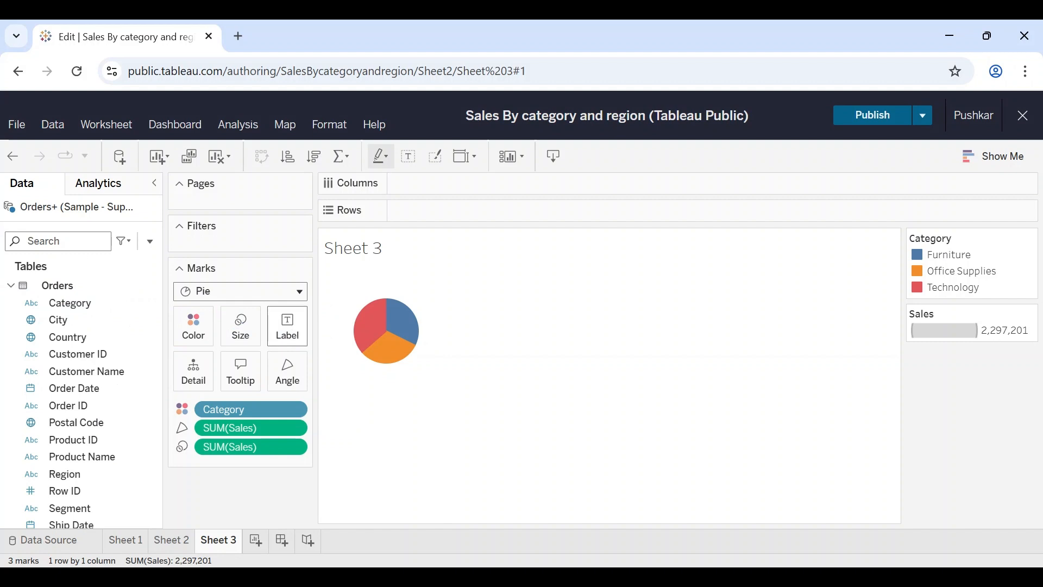
{"action": "scroll", "coordinate": [105, 467], "scroll_direction": "down", "scroll_amount": 5}
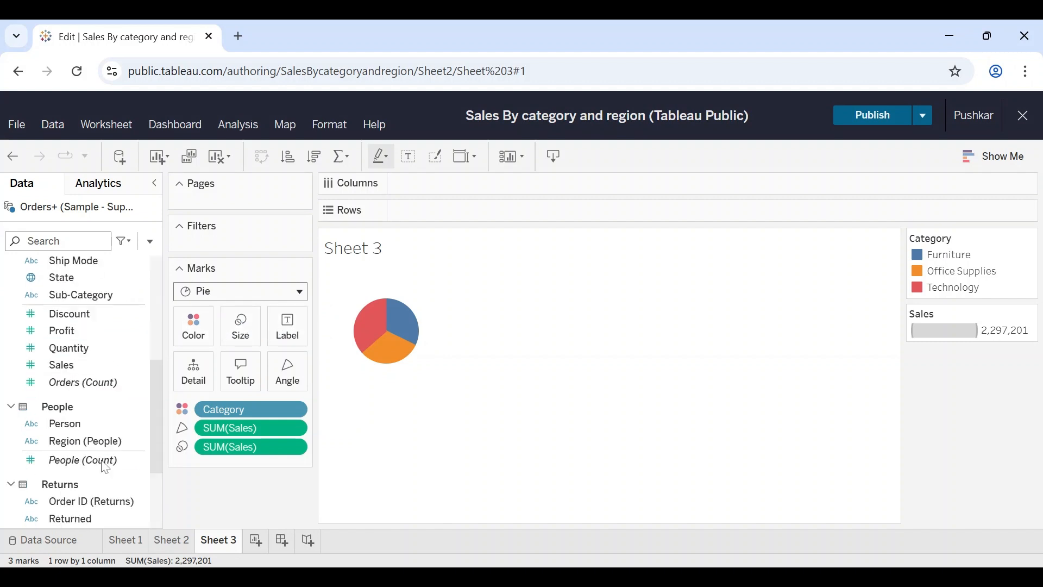
{"action": "scroll", "coordinate": [105, 467], "scroll_direction": "down", "scroll_amount": 3}
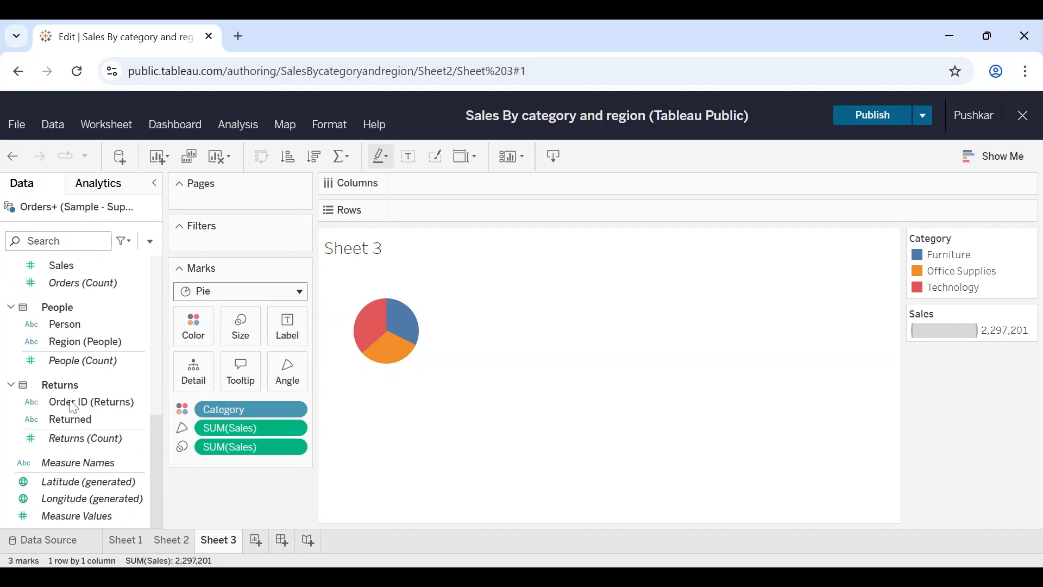
{"action": "scroll", "coordinate": [99, 278], "scroll_direction": "up", "scroll_amount": 1}
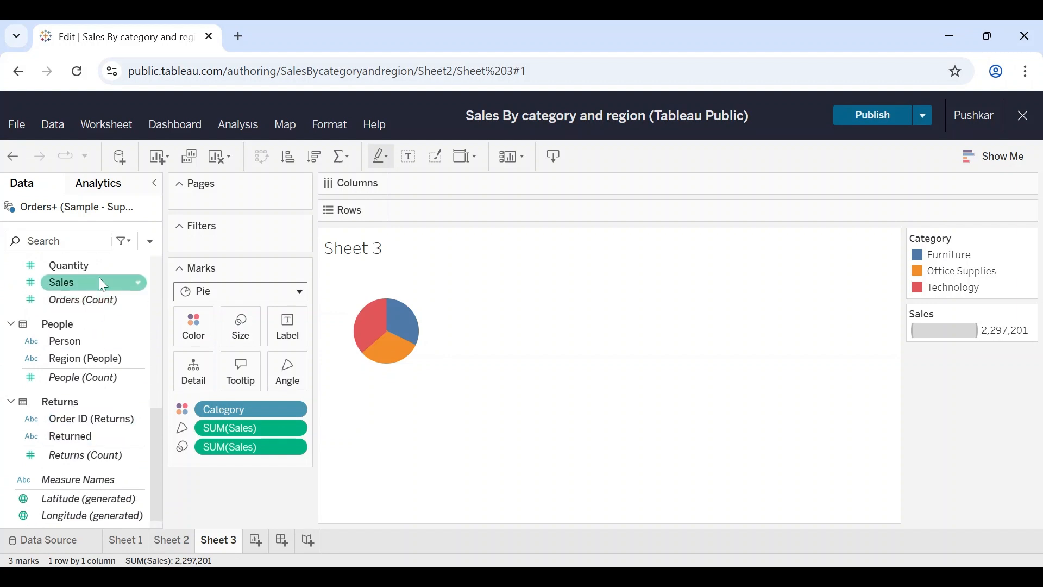
{"action": "left_click_drag", "start_coordinate": [91, 282], "coordinate": [296, 337]}
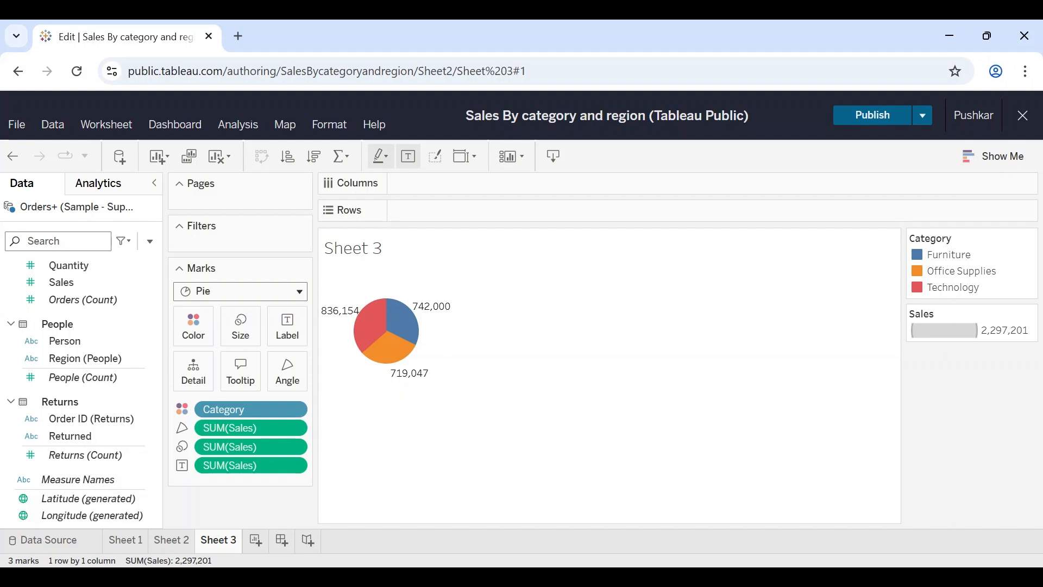
Step: Set the pie's mark size to 36% and fit the chart to Entire View
{"action": "left_click", "coordinate": [248, 333]}
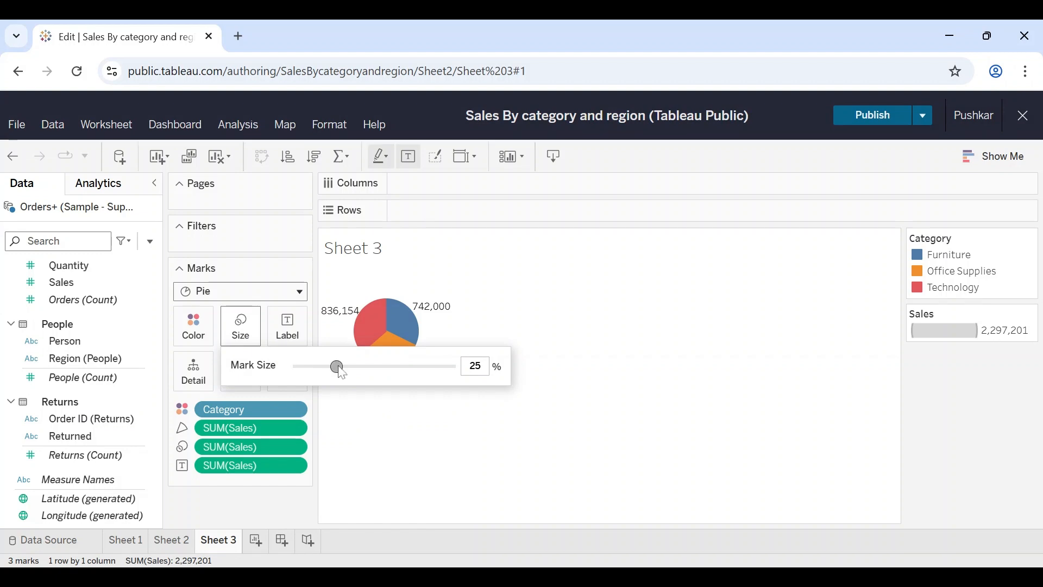
{"action": "mouse_move", "coordinate": [337, 367]}
{"action": "left_mouse_down"}
{"action": "mouse_move", "coordinate": [365, 368]}
{"action": "mouse_move", "coordinate": [354, 370]}
{"action": "left_mouse_up"}
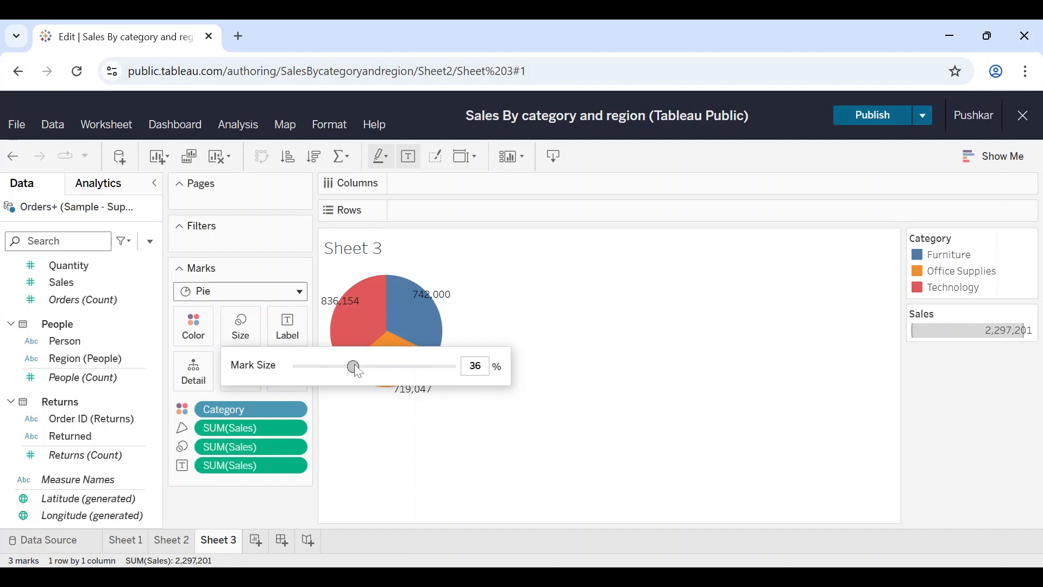
{"action": "left_click", "coordinate": [377, 441]}
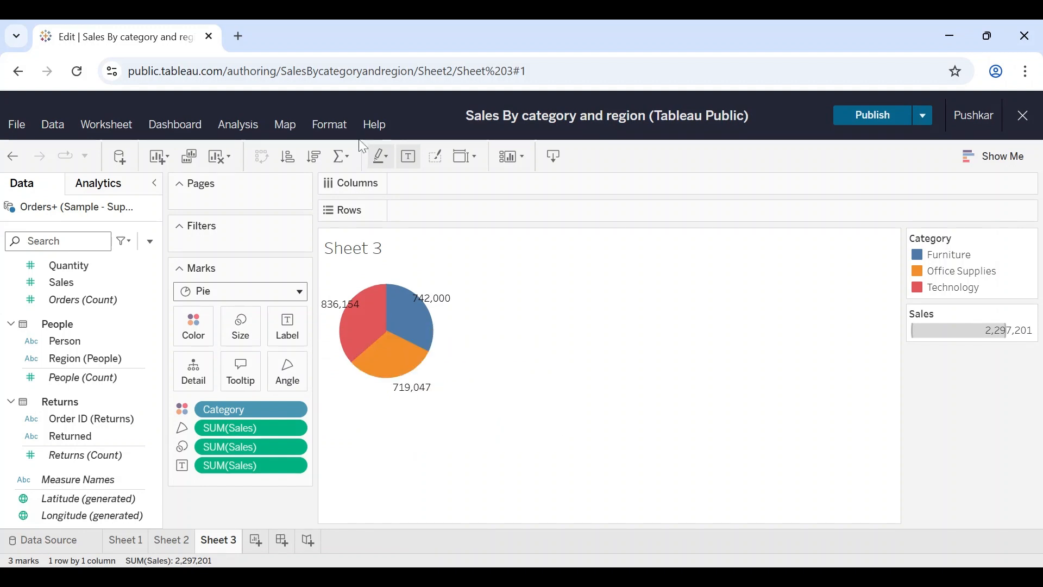
{"action": "left_click", "coordinate": [469, 157]}
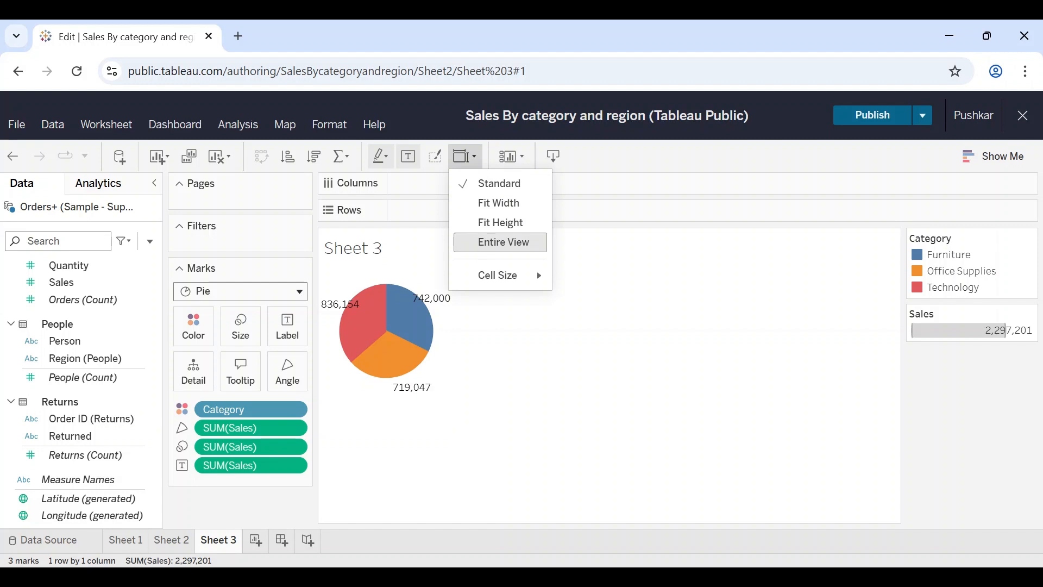
{"action": "left_click", "coordinate": [476, 251]}
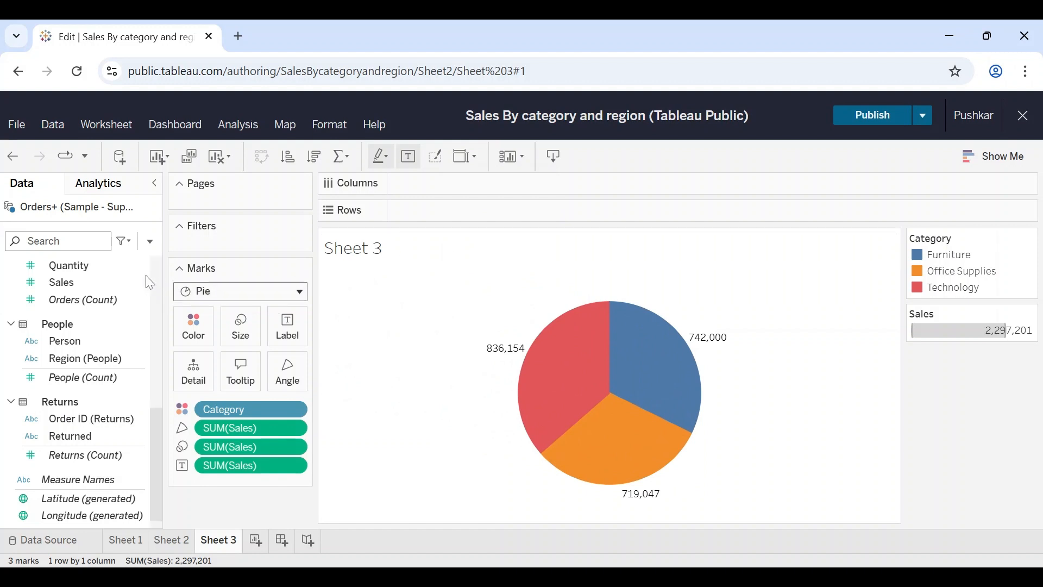
Step: Add Category to the pie slice labels and allow labels to overlap other marks
{"action": "scroll", "coordinate": [87, 325], "scroll_direction": "up", "scroll_amount": 10}
{"action": "left_click", "coordinate": [79, 304]}
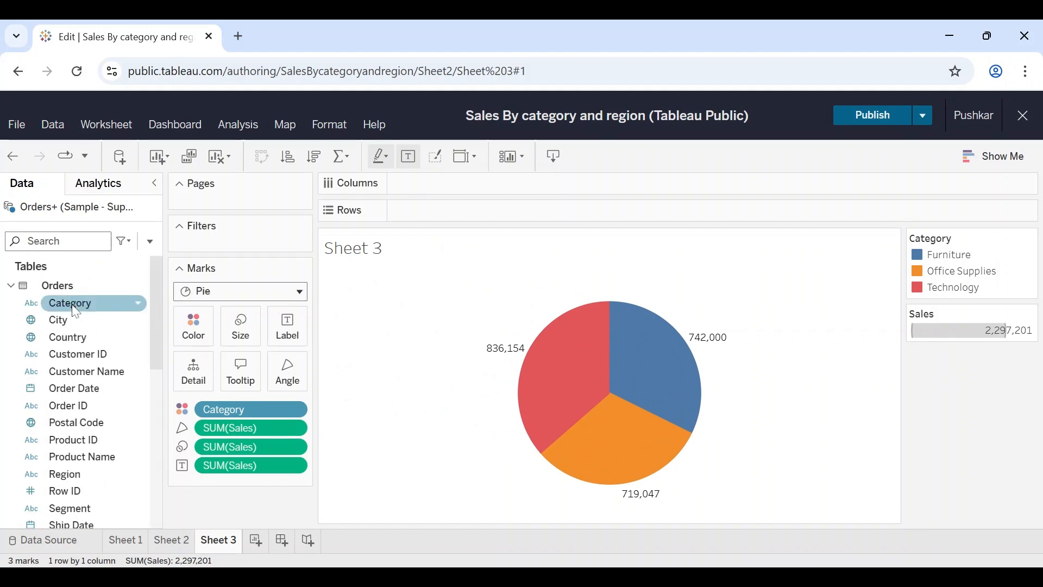
{"action": "left_click_drag", "start_coordinate": [78, 310], "coordinate": [294, 329]}
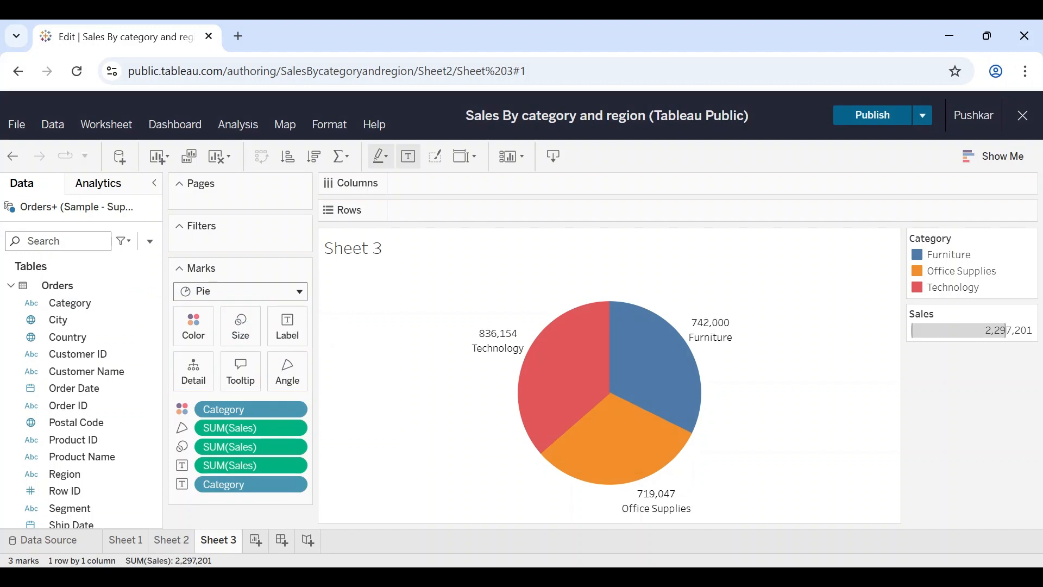
{"action": "left_click", "coordinate": [287, 331]}
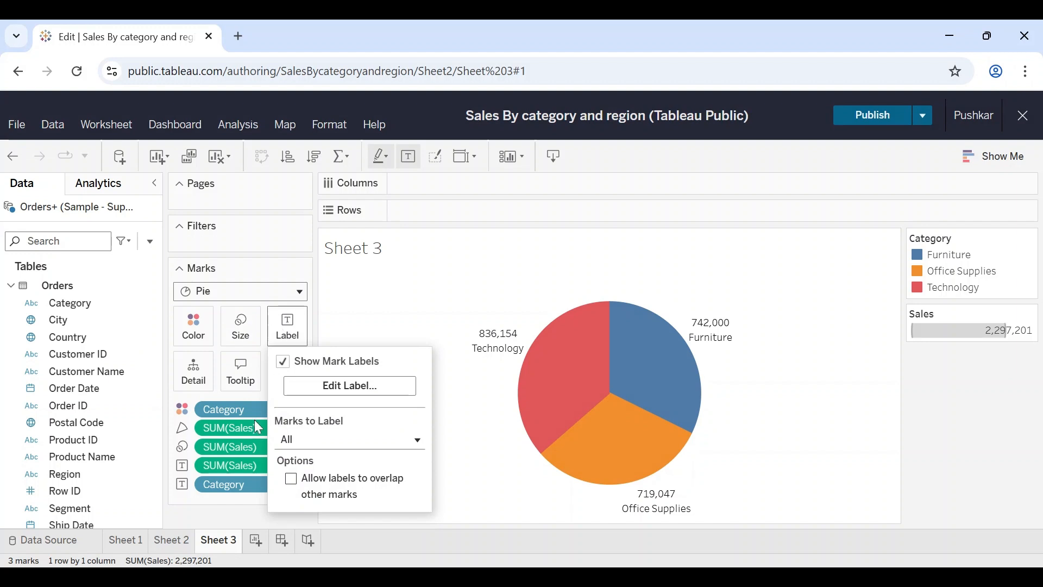
{"action": "left_click", "coordinate": [302, 485]}
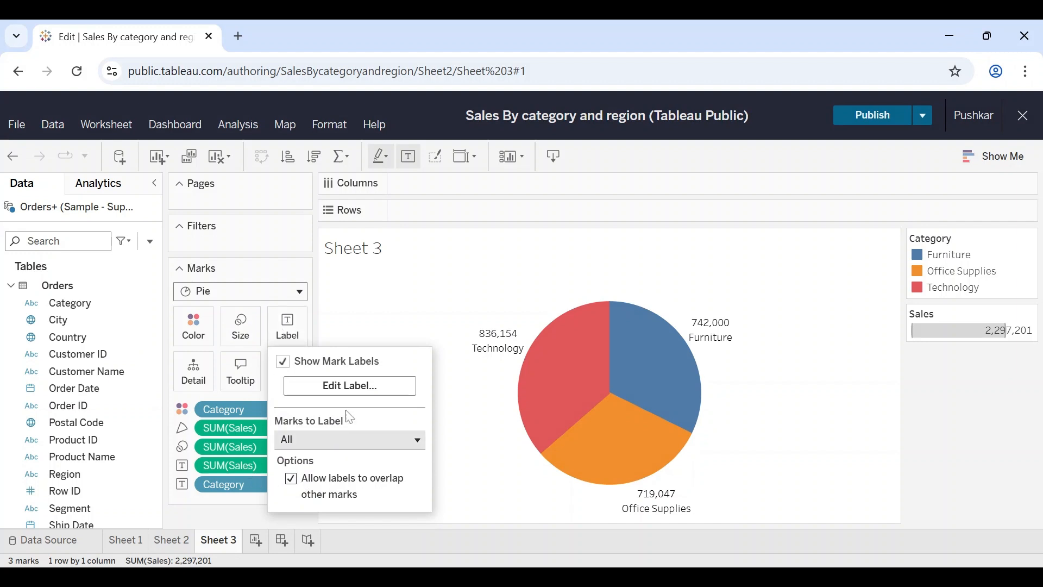
{"action": "left_click", "coordinate": [421, 297]}
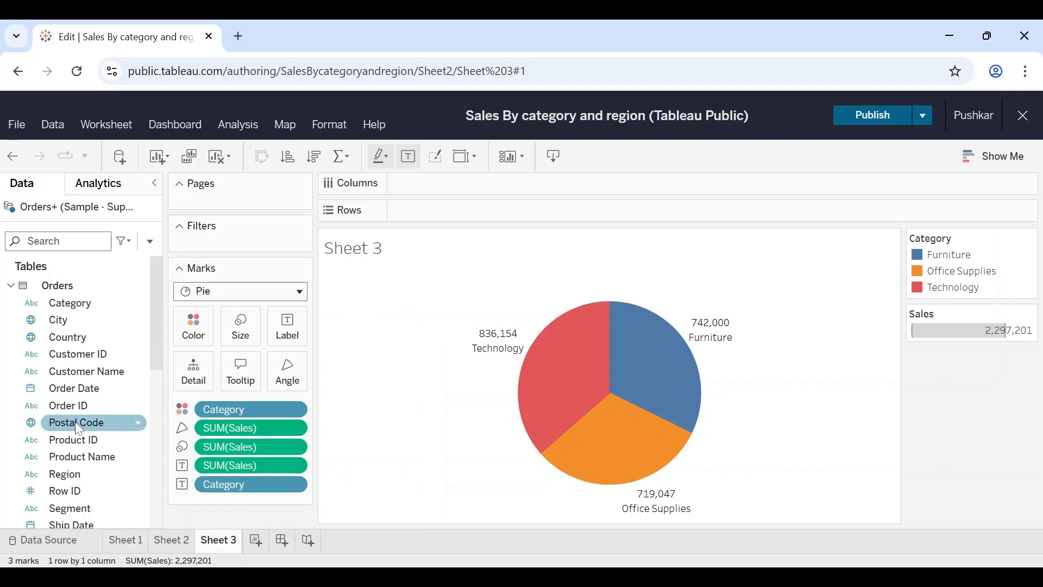
Step: Add Sales to the pie chart's tooltip and check the tooltips on the slices
{"action": "scroll", "coordinate": [76, 432], "scroll_direction": "down", "scroll_amount": 7}
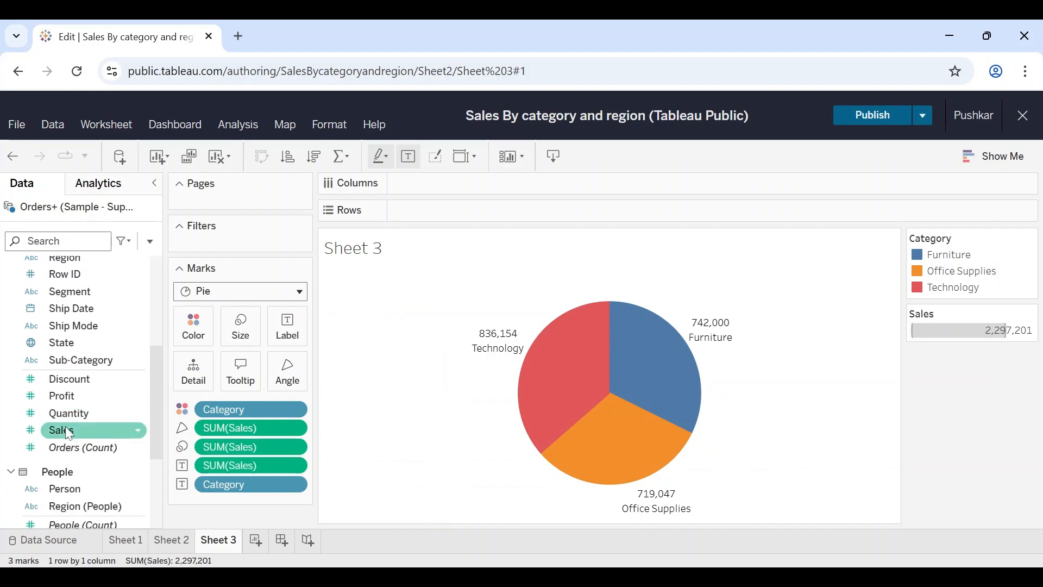
{"action": "left_click_drag", "start_coordinate": [72, 433], "coordinate": [256, 383]}
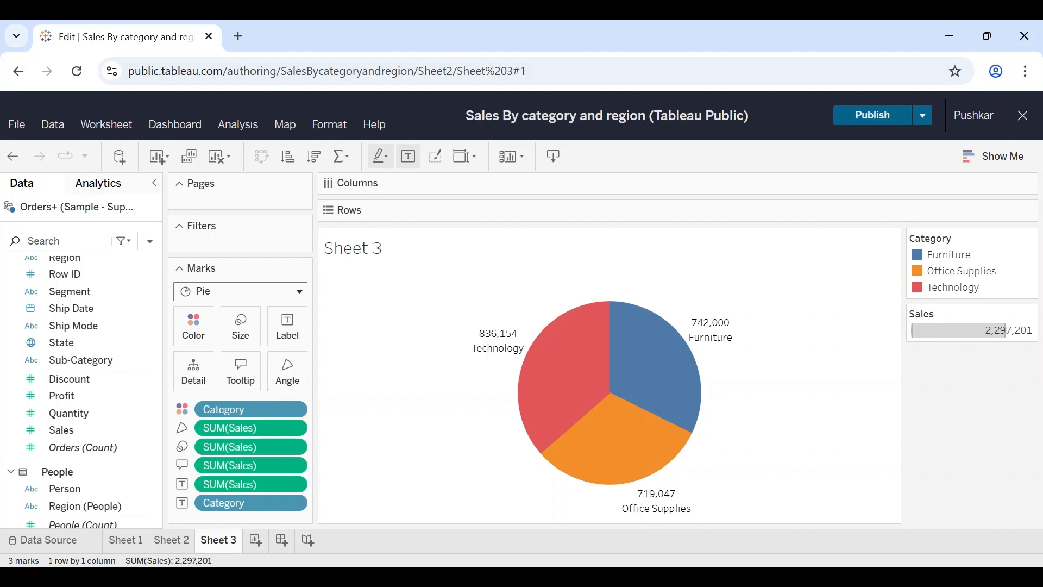
{"action": "mouse_move", "coordinate": [500, 346]}
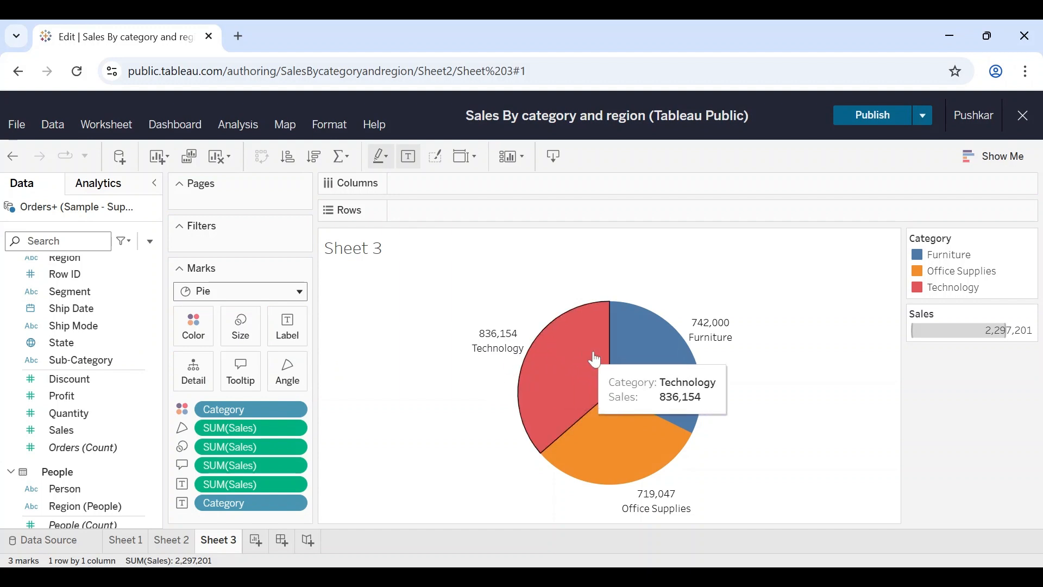
{"action": "mouse_move", "coordinate": [654, 363]}
{"action": "mouse_move", "coordinate": [638, 437]}
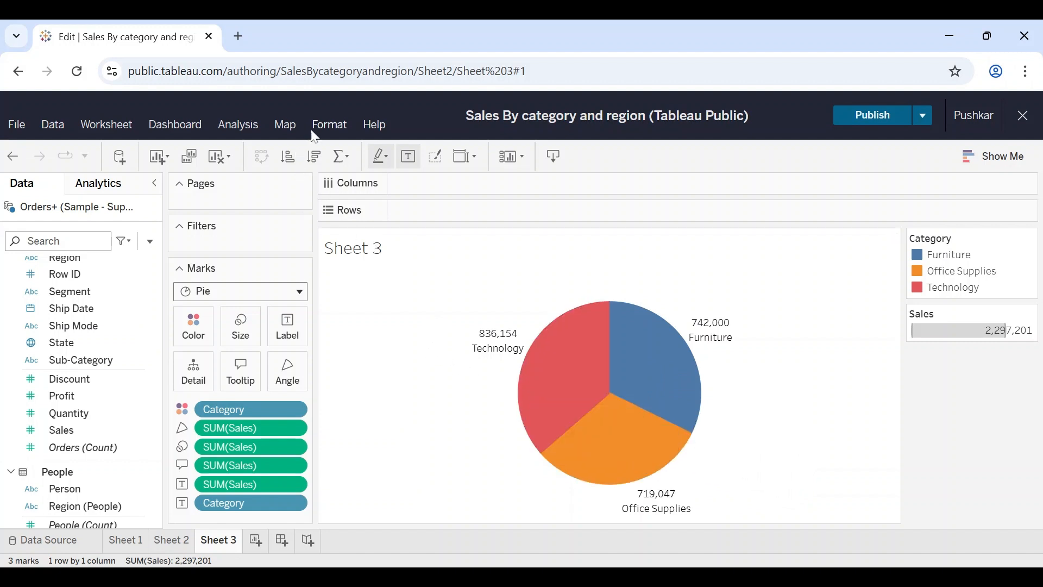
Step: Sort the pie chart's categories in descending order of Sales
{"action": "left_click", "coordinate": [318, 164]}
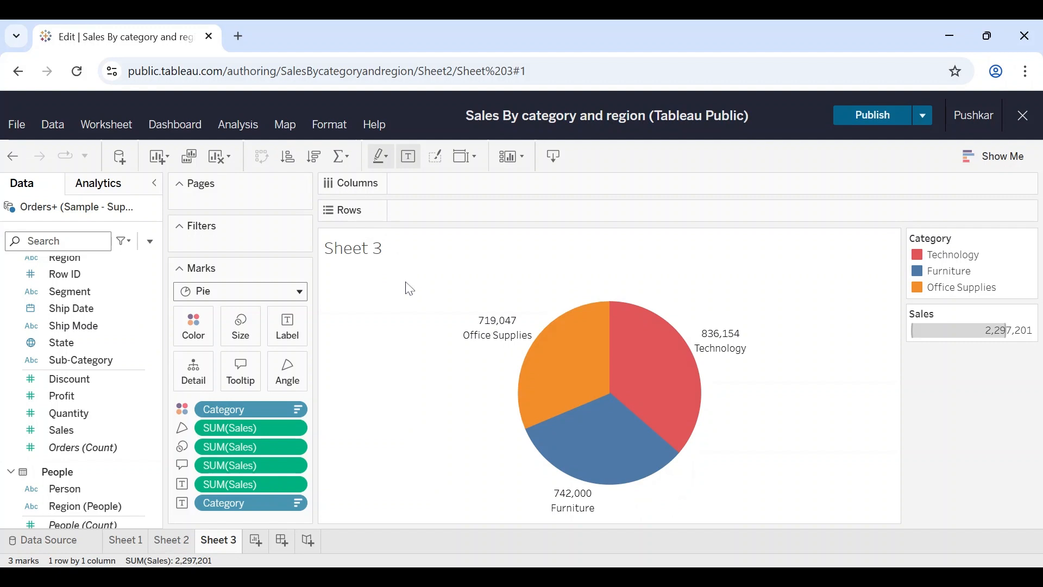
Step: Try larger and smaller mark sizes for the pie, finishing with the mark size at 32%
{"action": "left_click", "coordinate": [251, 339]}
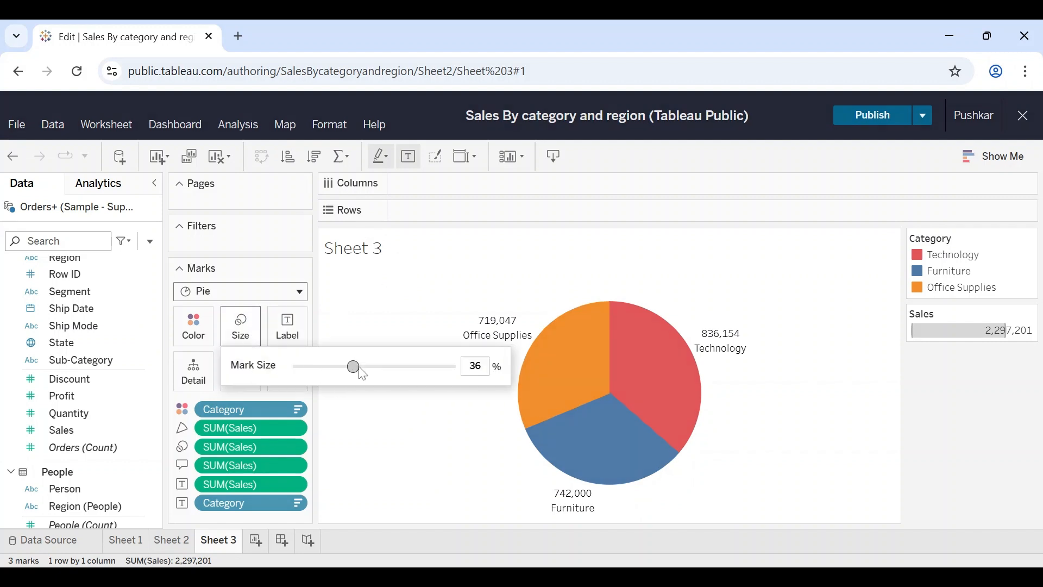
{"action": "mouse_move", "coordinate": [363, 374]}
{"action": "left_mouse_down"}
{"action": "mouse_move", "coordinate": [382, 375]}
{"action": "mouse_move", "coordinate": [370, 379]}
{"action": "left_mouse_up"}
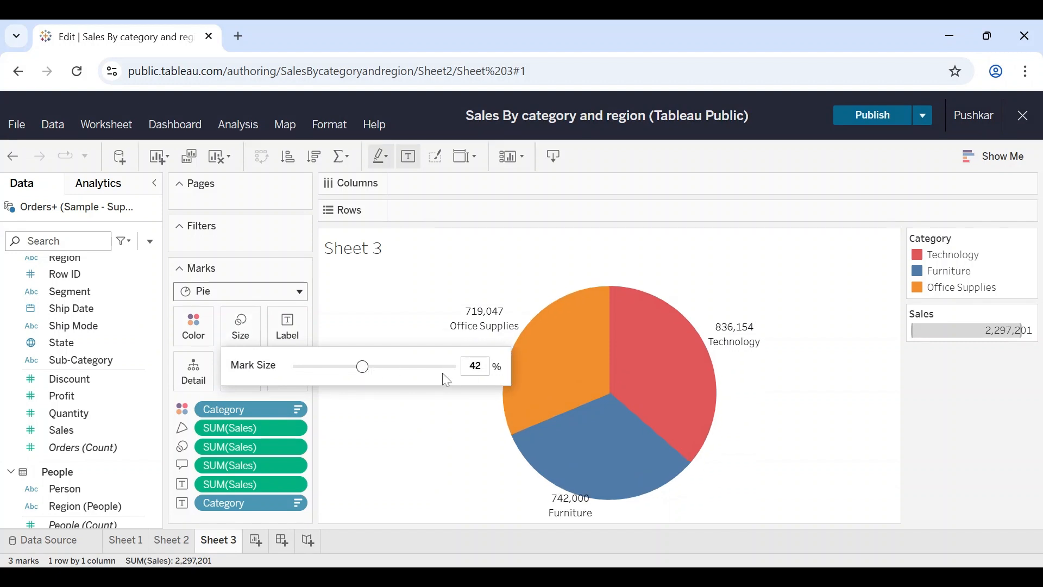
{"action": "left_click", "coordinate": [333, 367]}
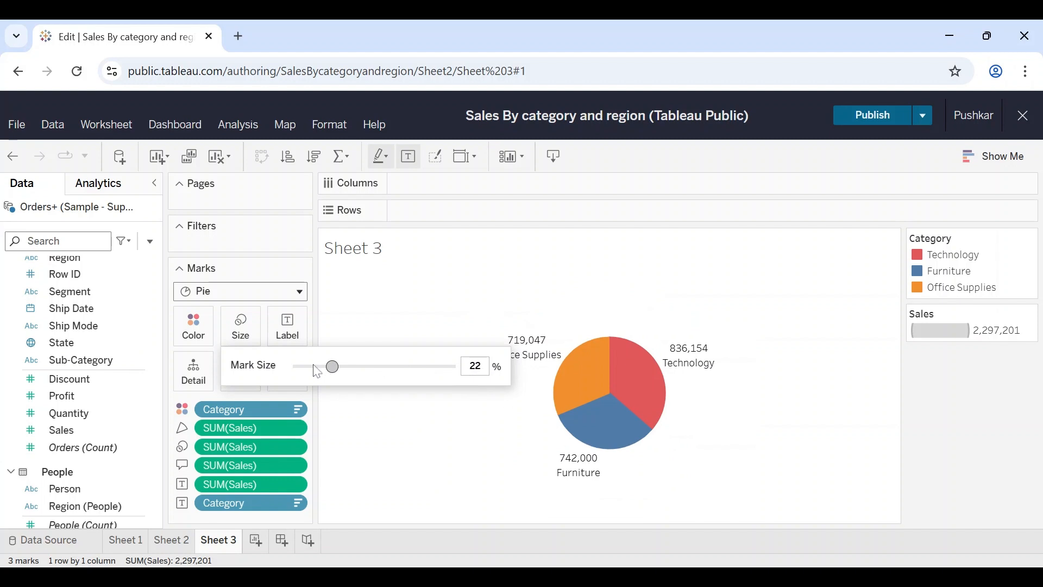
{"action": "left_click_drag", "start_coordinate": [333, 366], "coordinate": [348, 367]}
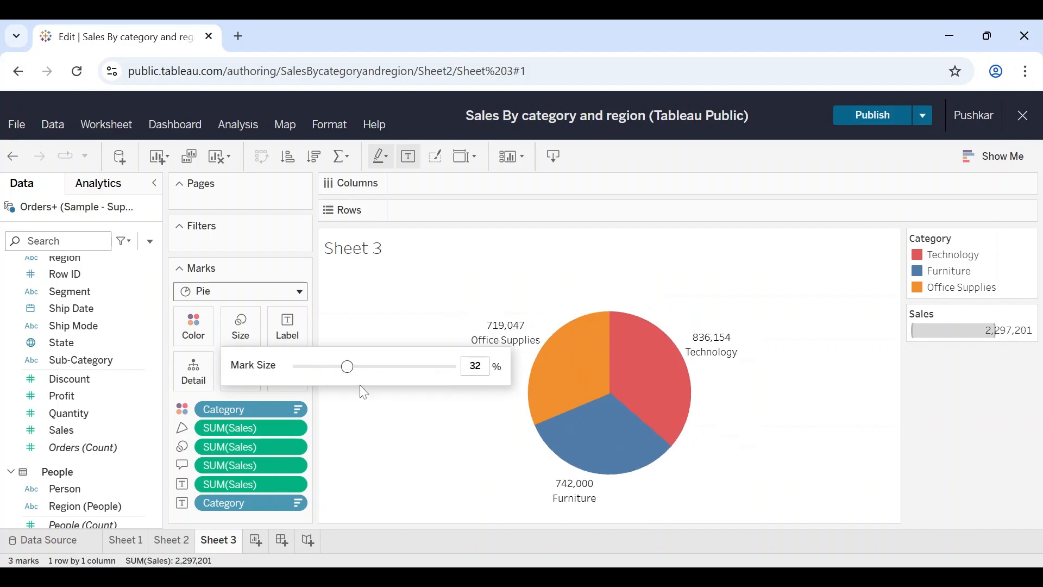
{"action": "left_click", "coordinate": [375, 437]}
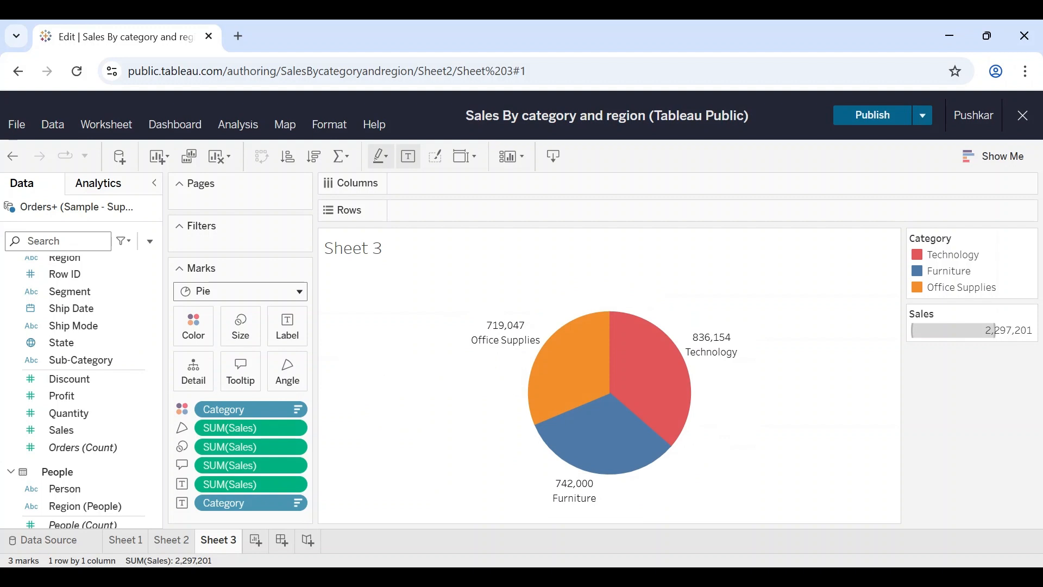
Step: Replace the worksheet title with "Sales by Product Category - Pie chart" and turn on bold in the title editor
{"action": "double_click", "coordinate": [375, 249]}
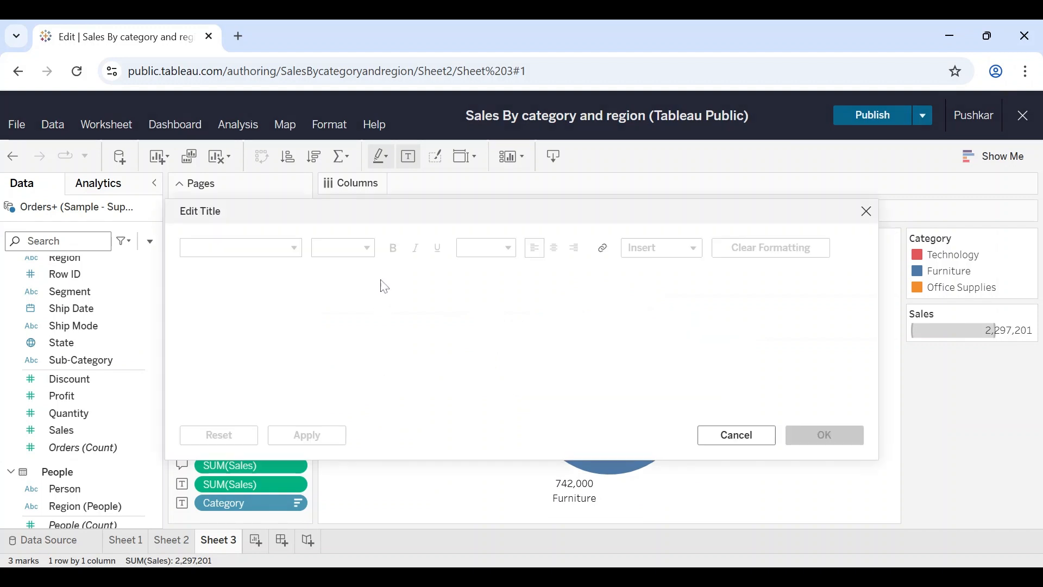
{"action": "key", "text": "ctrl+a"}
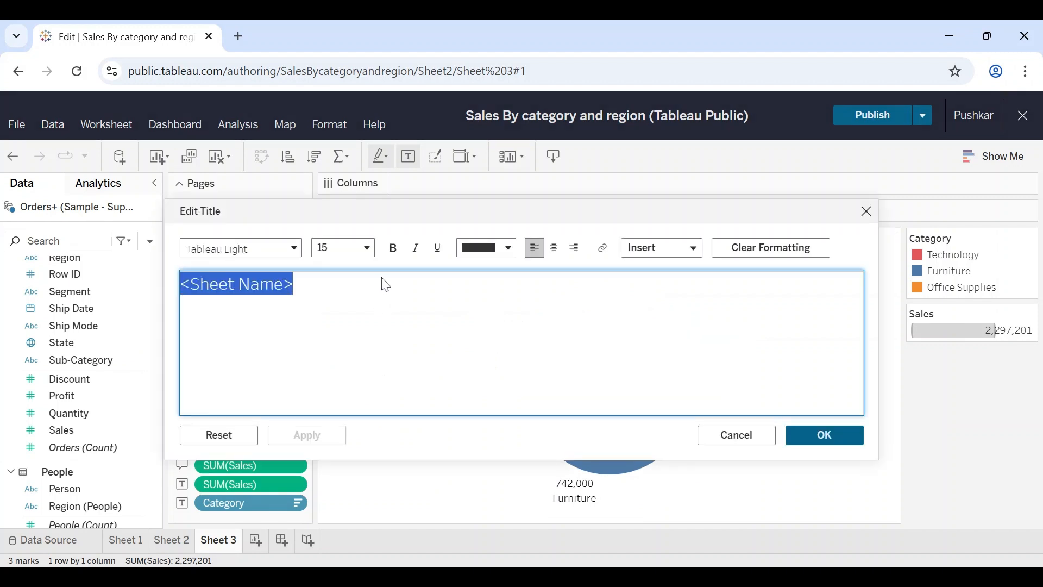
{"action": "type", "text": "Sales "}
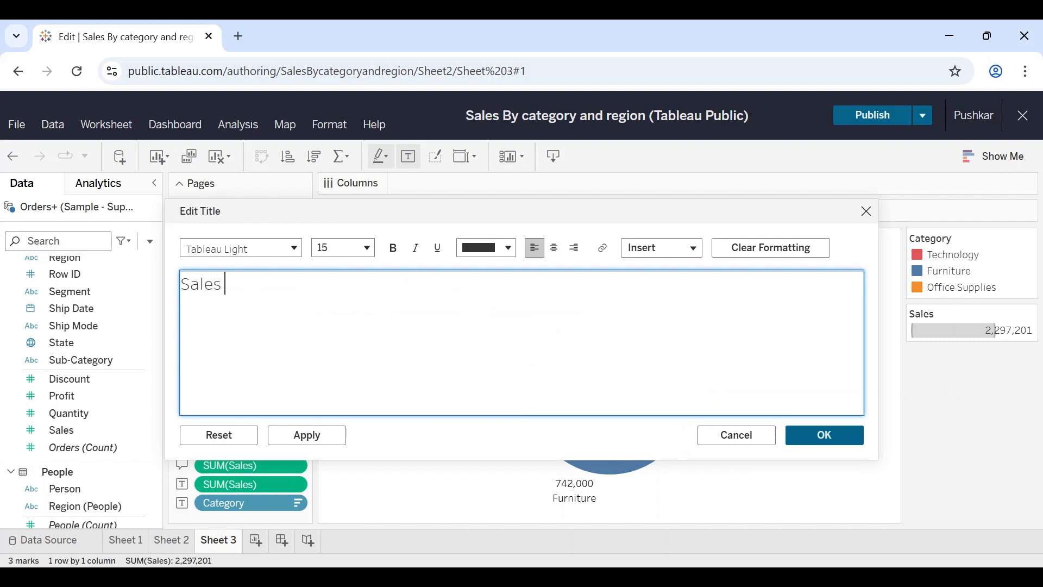
{"action": "type", "text": "by Product Categ"}
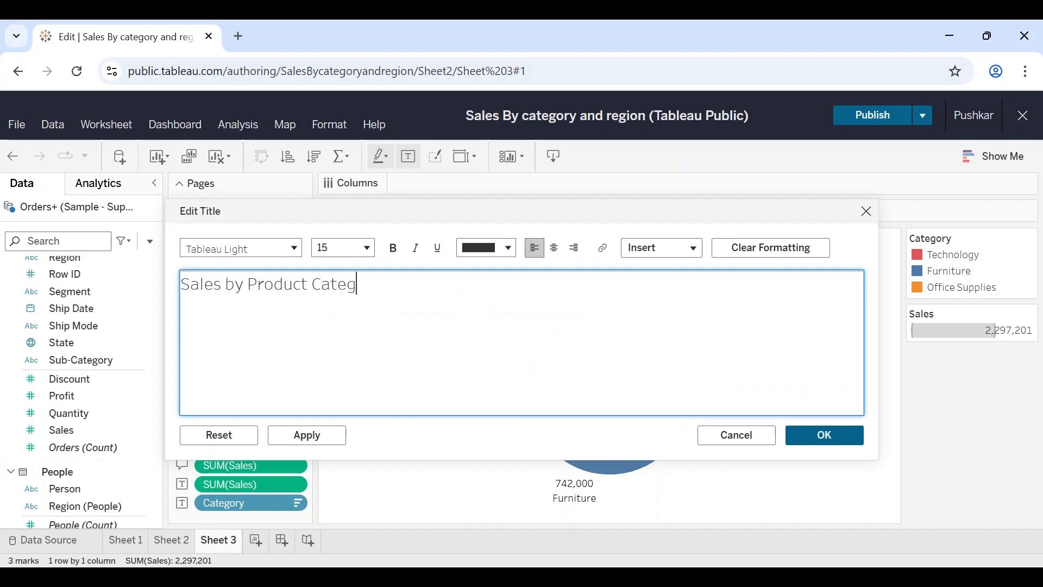
{"action": "type", "text": "ory 0"}
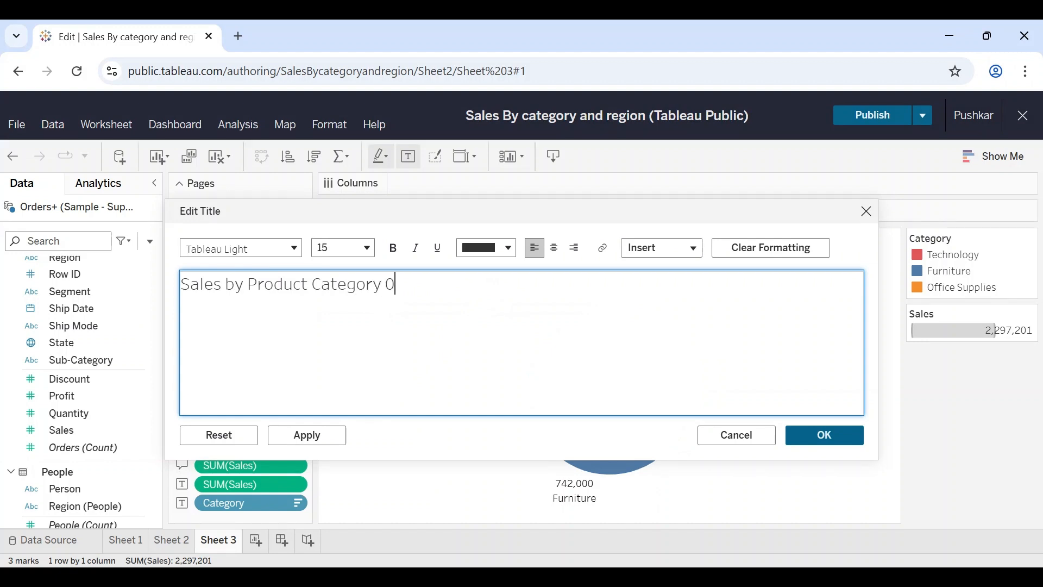
{"action": "key", "text": "BackSpace"}
{"action": "type", "text": "- Pie chart"}
{"action": "left_click", "coordinate": [395, 250]}
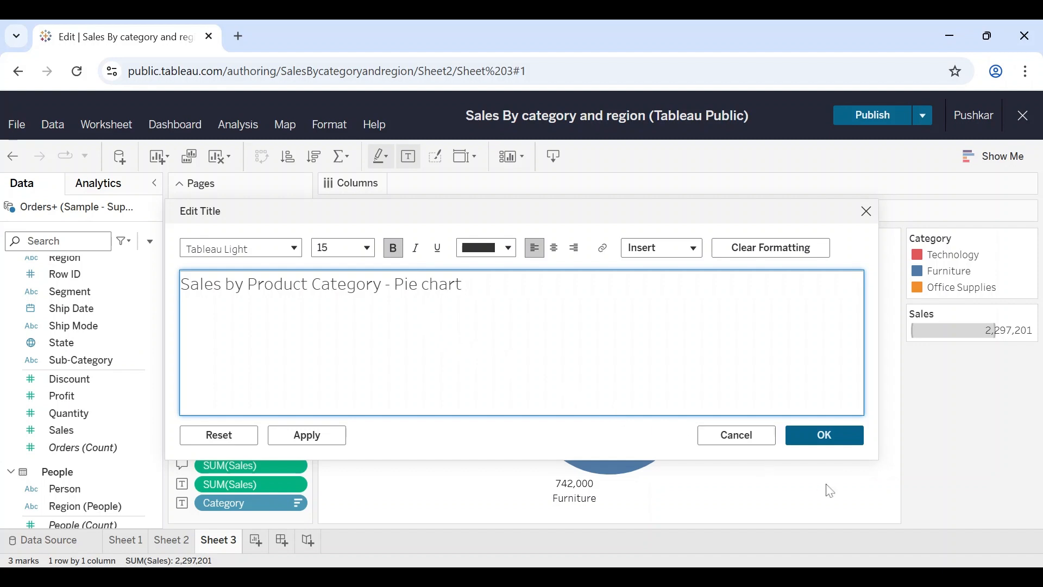
{"action": "left_click", "coordinate": [846, 437]}
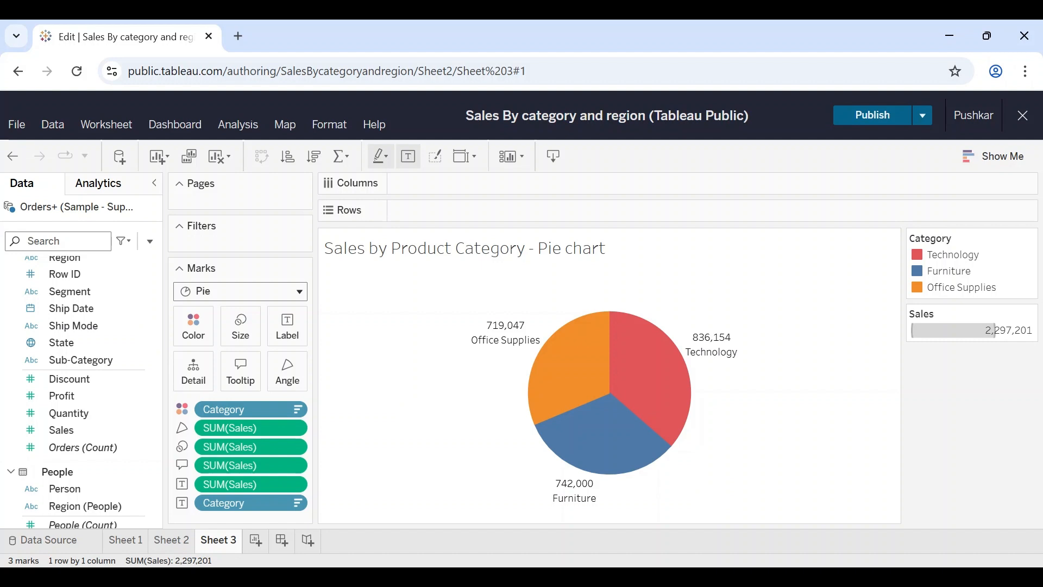
Step: Publish the workbook with the finished pie chart worksheet
{"action": "left_click", "coordinate": [18, 124]}
{"action": "left_click", "coordinate": [29, 145]}
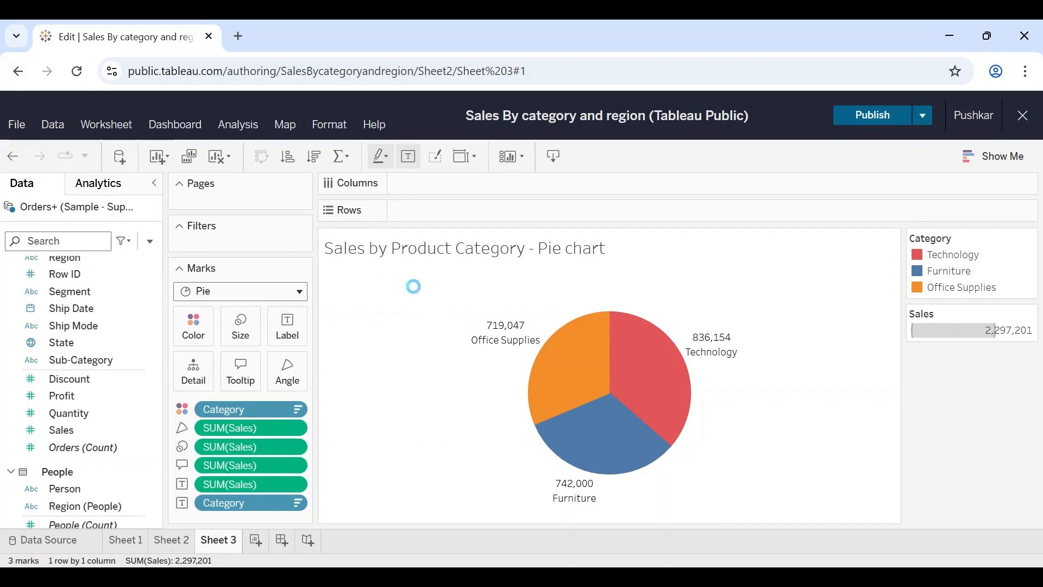